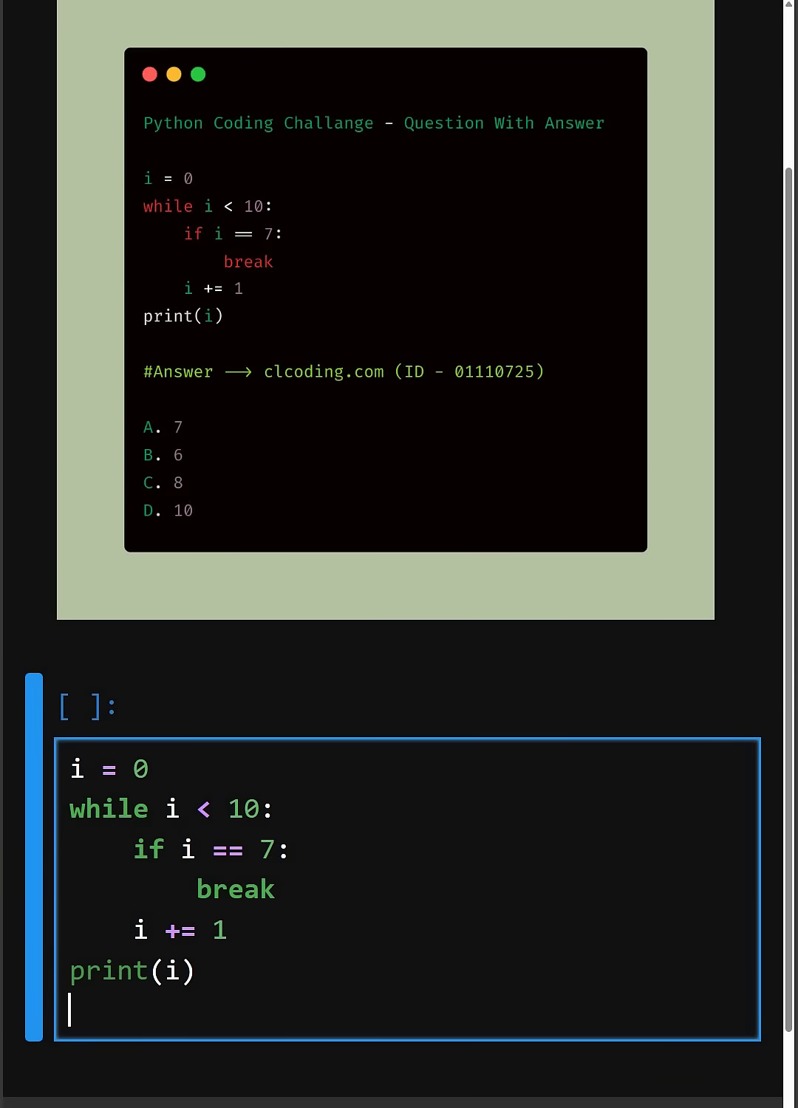
Step: Move the cursor through the while-loop lines, from the while line down to i += 1
key(Right)
key(Down)
Step: Run the while-loop cell to print 7 and add a new empty cell
key(shift+Return)
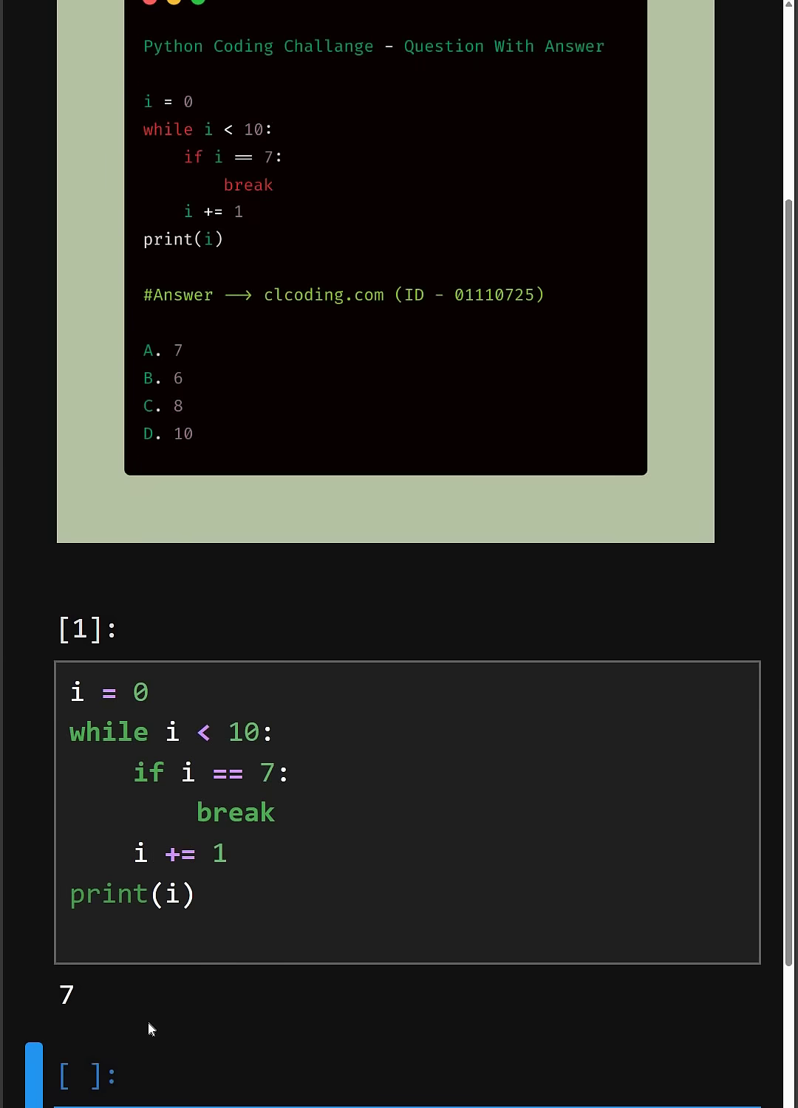